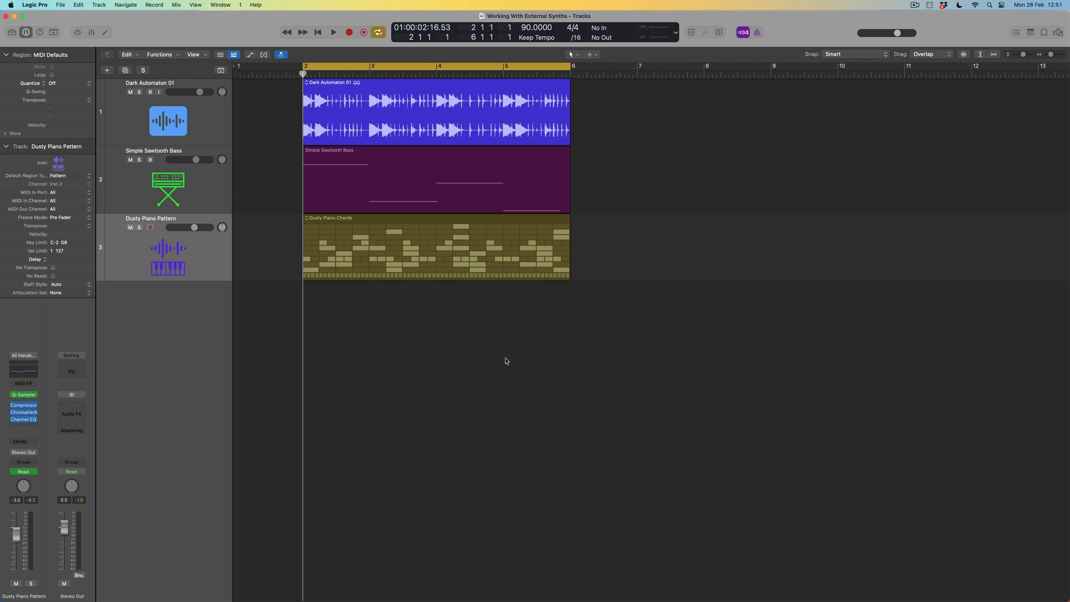
Step: Play back the looped arrangement and turn off cycle mode
key(space)
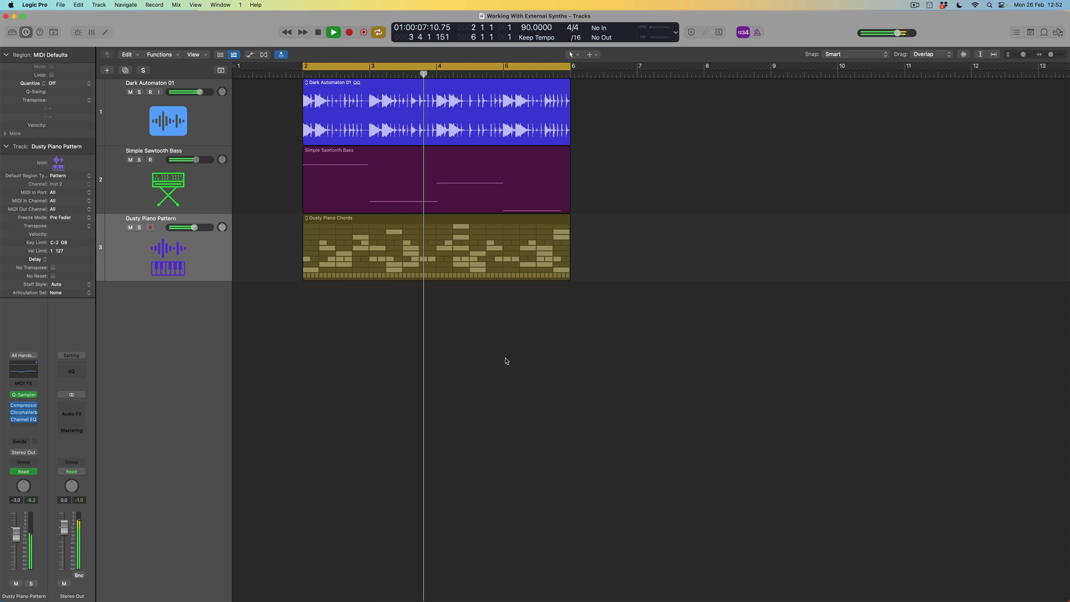
key(c)
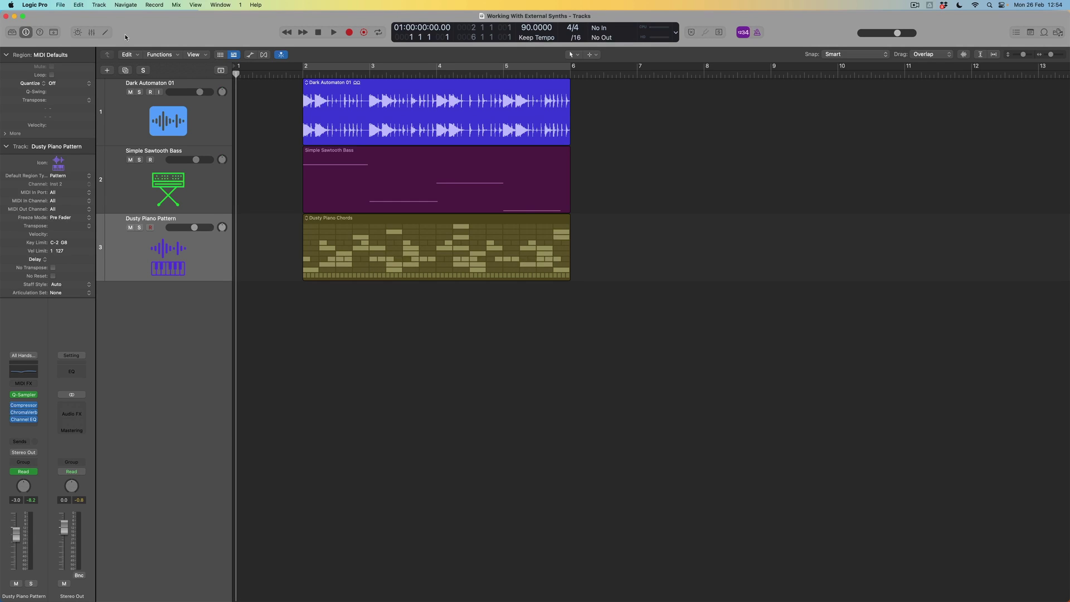
Step: Create one External MIDI track using the External Instrument plug-in, with MIDI destination HYDRASYNTH EXPLORER on all channels and audio input 1 + 2
click(107, 71)
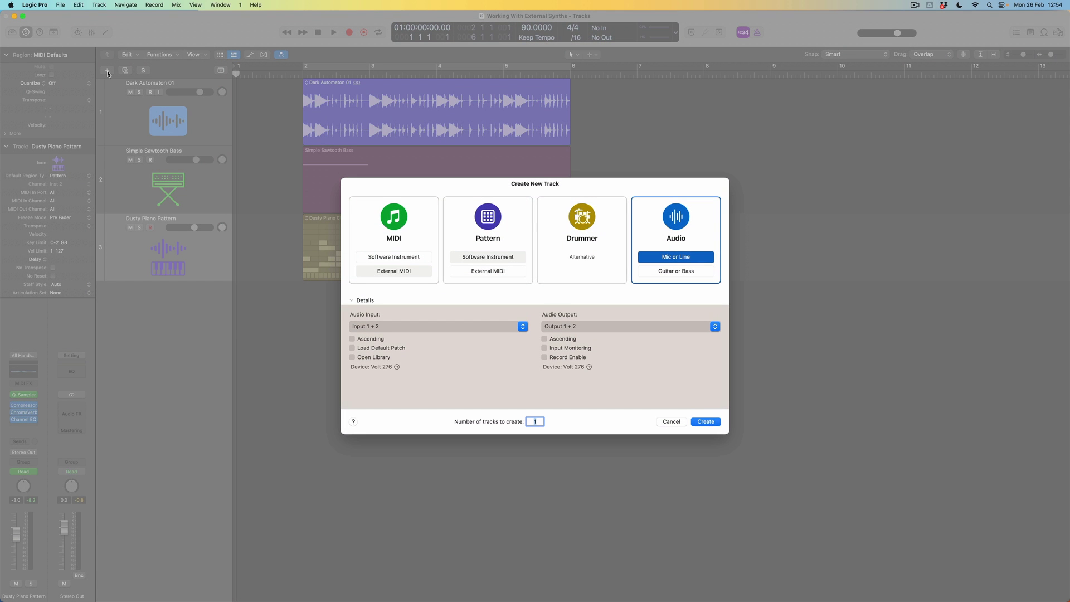
click(423, 226)
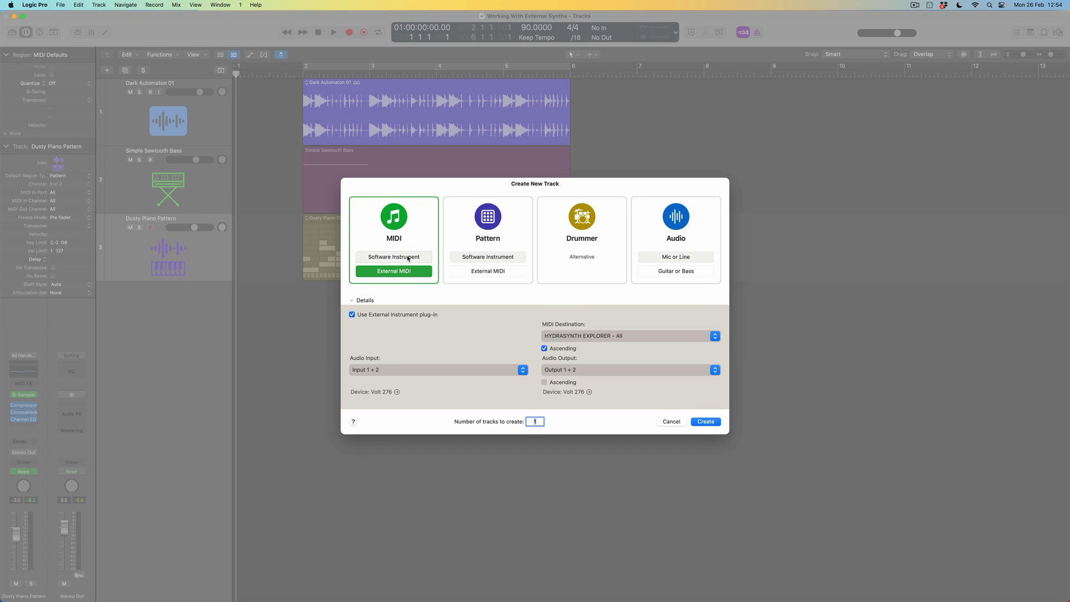
click(408, 258)
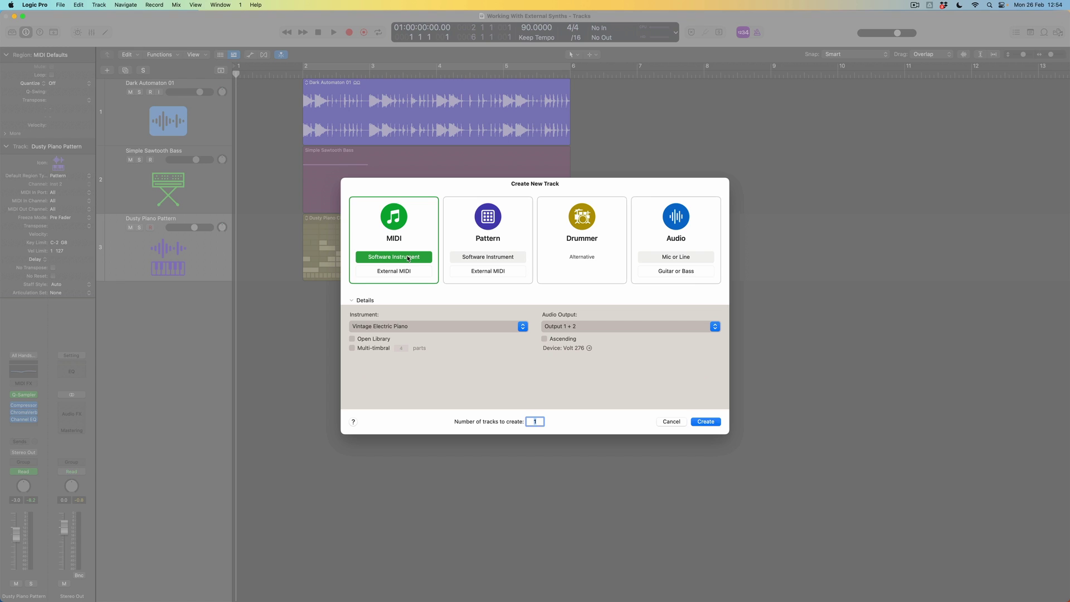
click(408, 271)
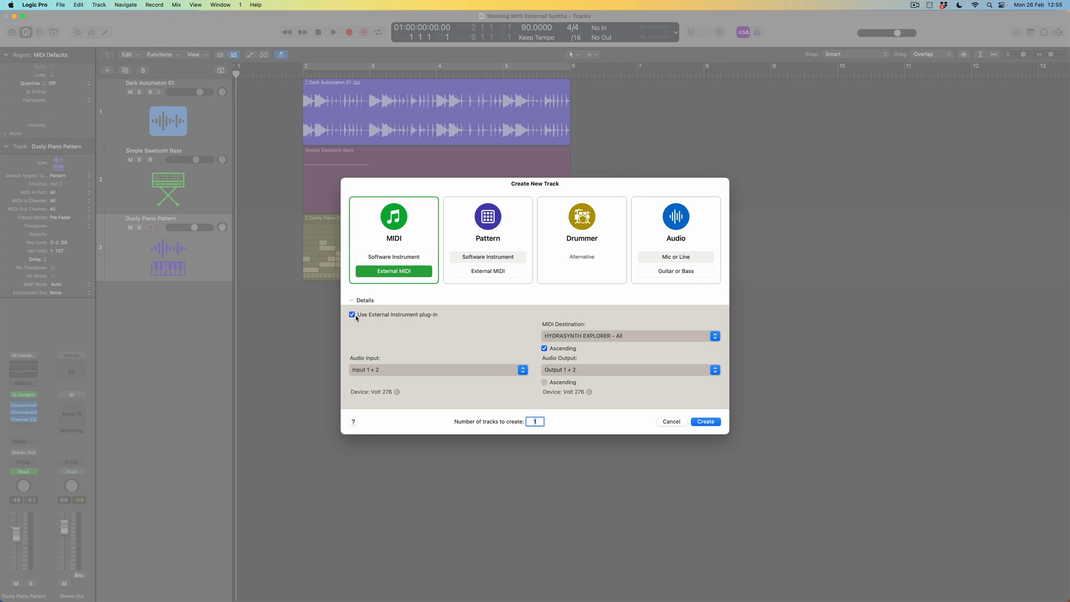
click(599, 338)
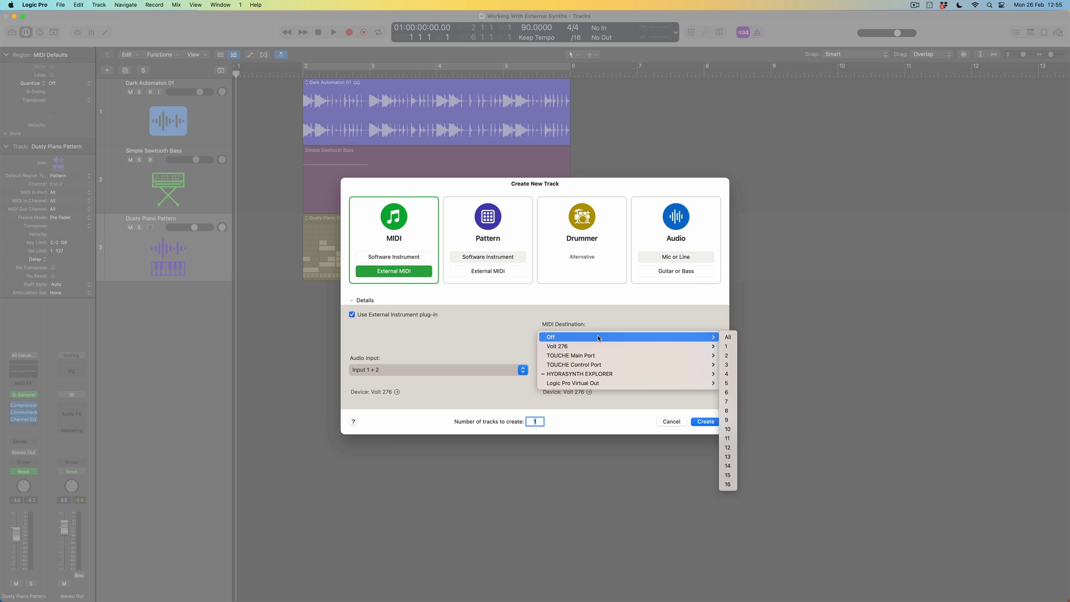
mouse_move(602, 373)
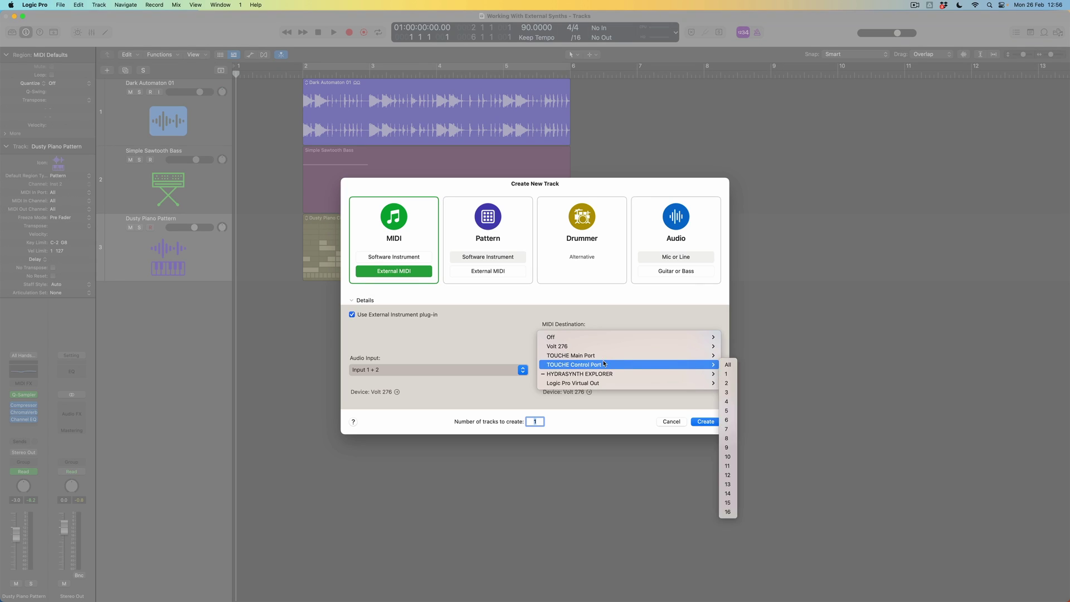
mouse_move(623, 375)
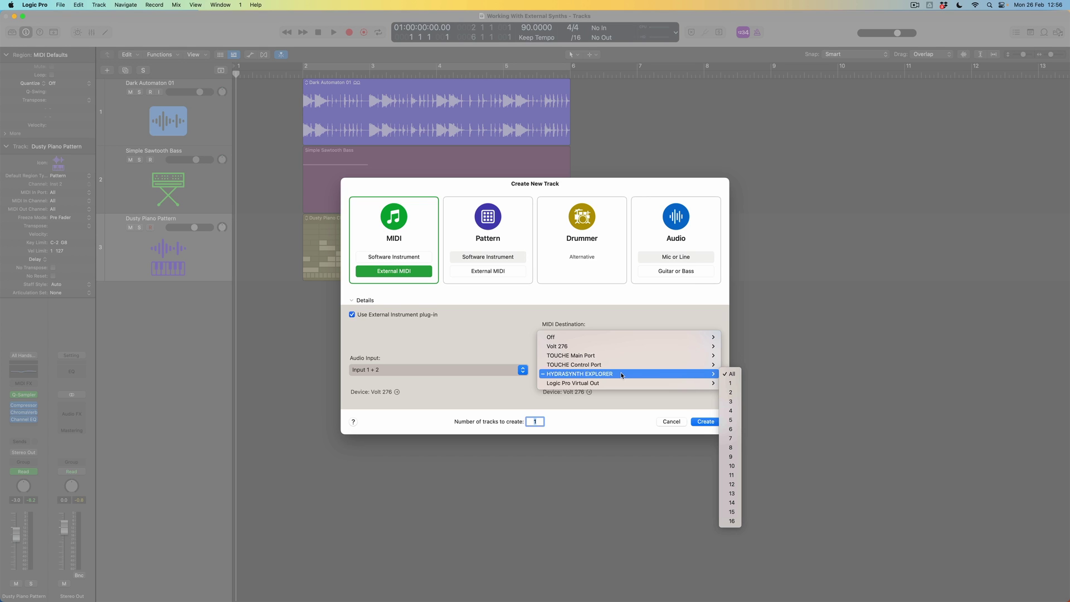
click(734, 374)
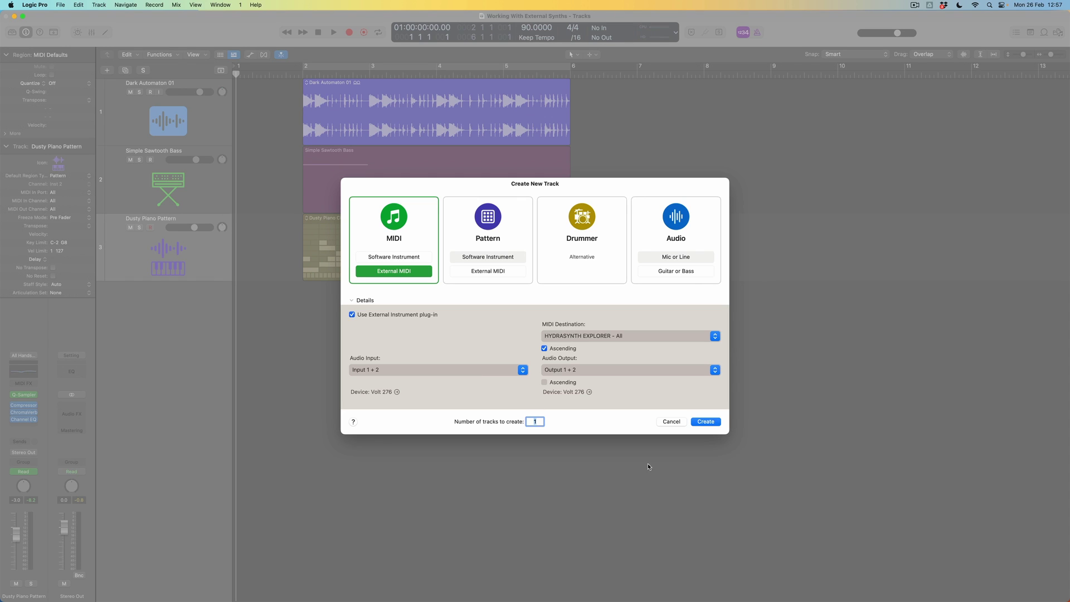
click(705, 422)
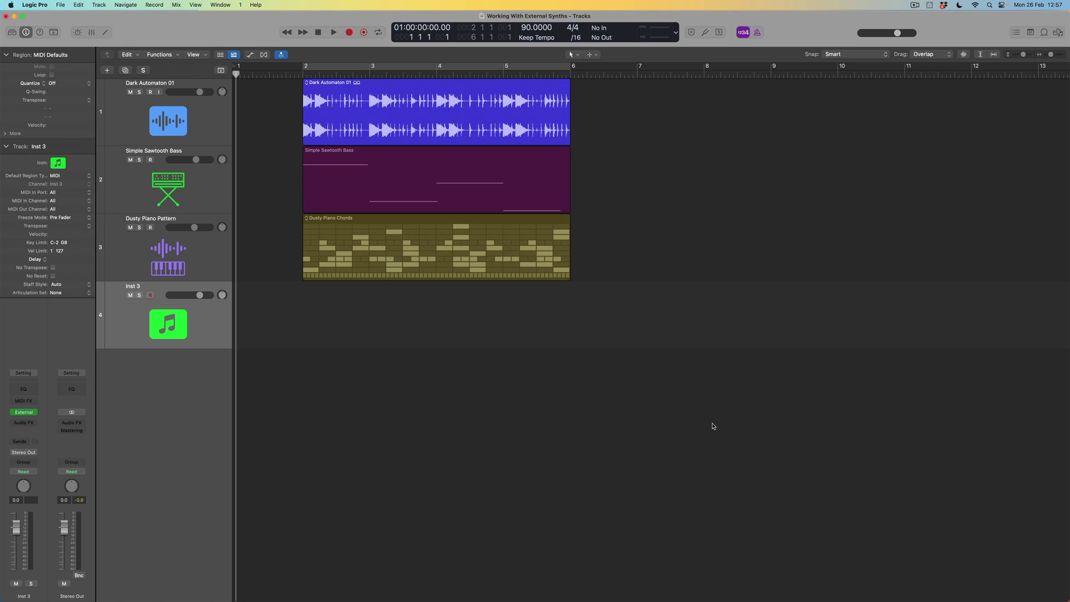
Step: Examine the External Instrument plug-in settings and available MIDI destinations on the Inst 3 track
click(25, 412)
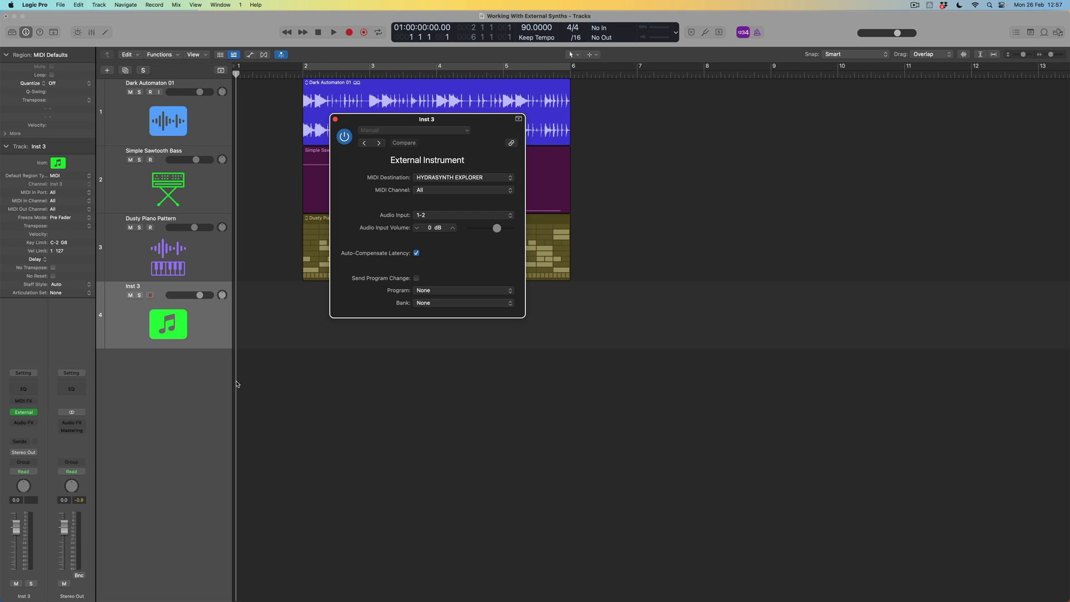
click(495, 179)
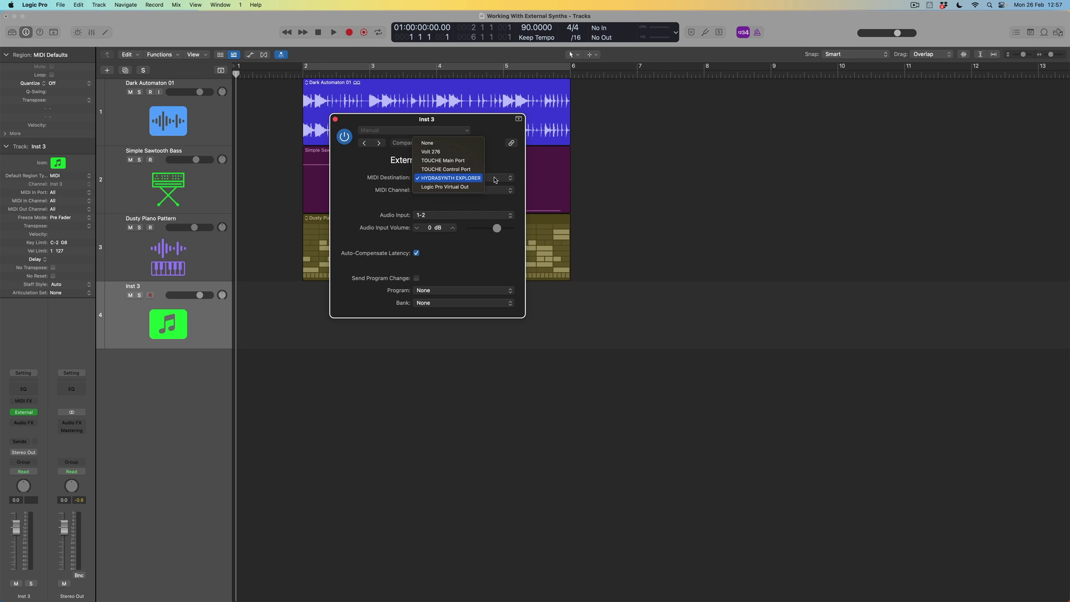
click(511, 168)
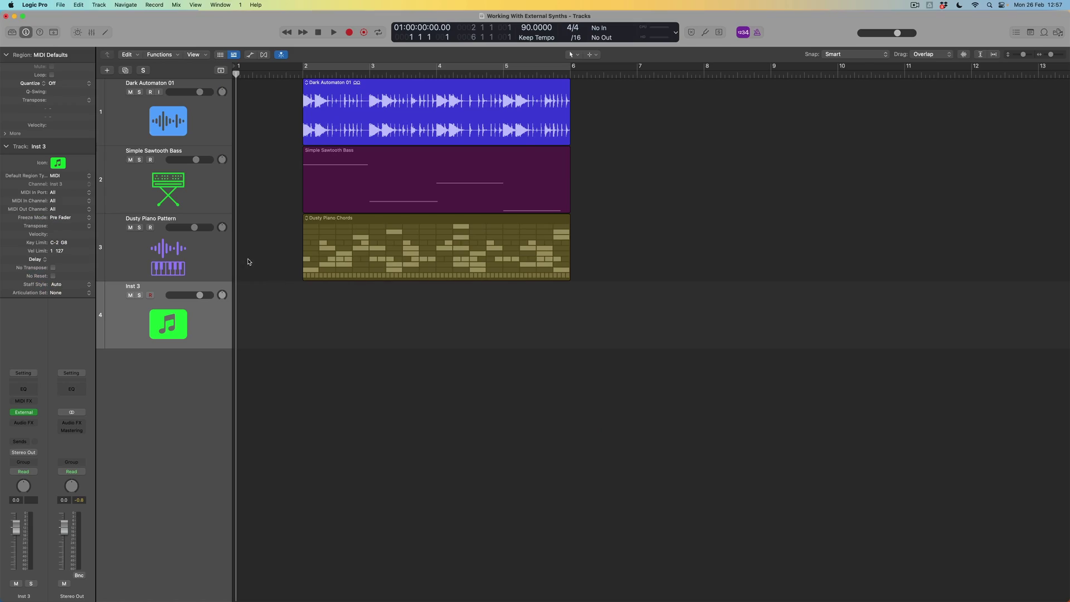
Step: Create one software instrument MIDI track with an Empty Channel Strip and output 1 + 2
click(107, 70)
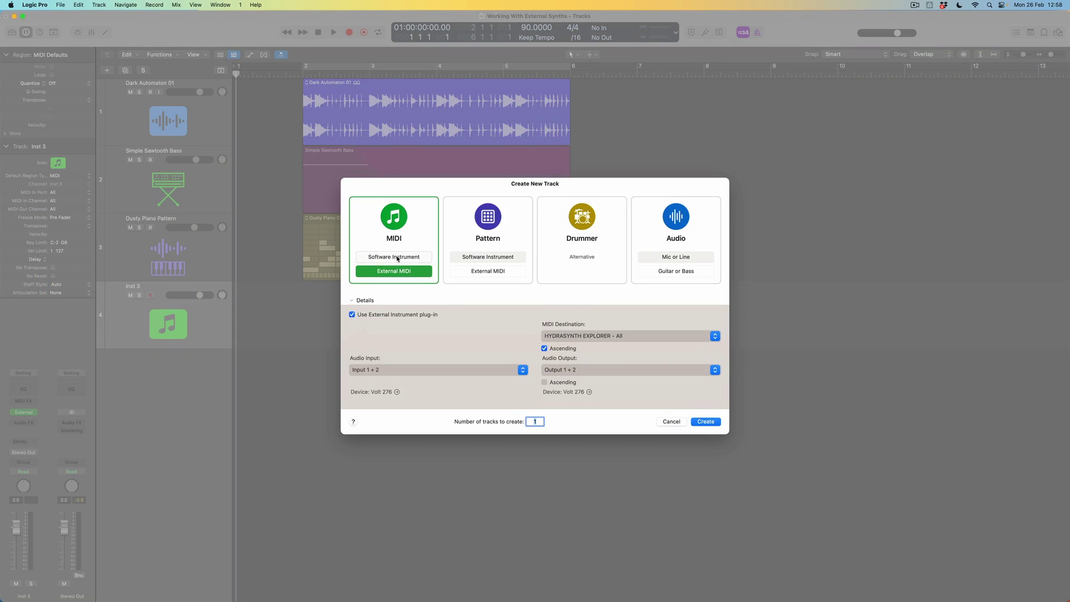
click(397, 258)
click(411, 327)
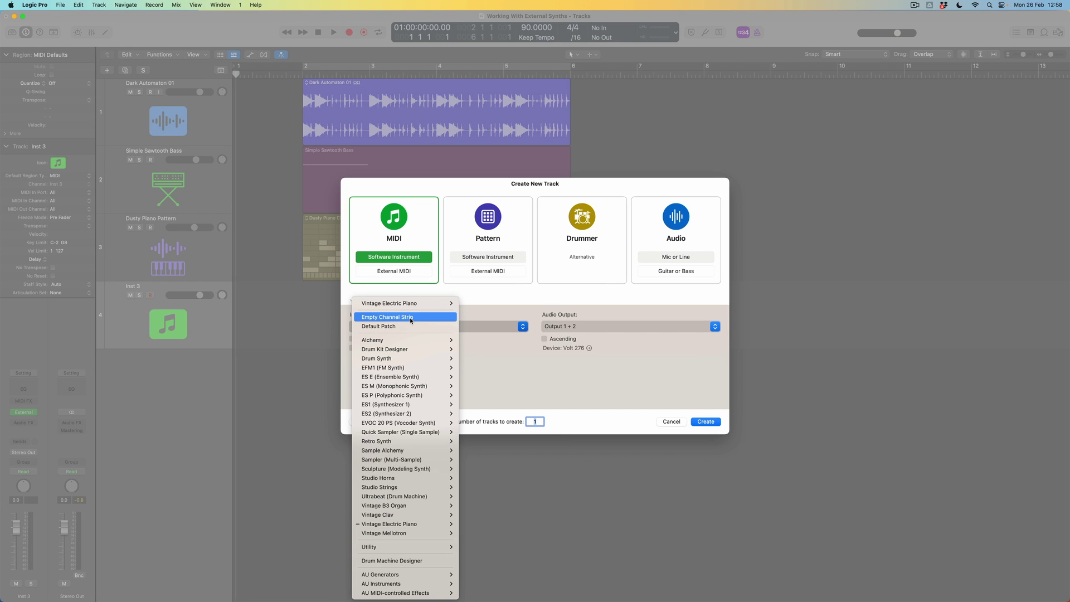
click(411, 317)
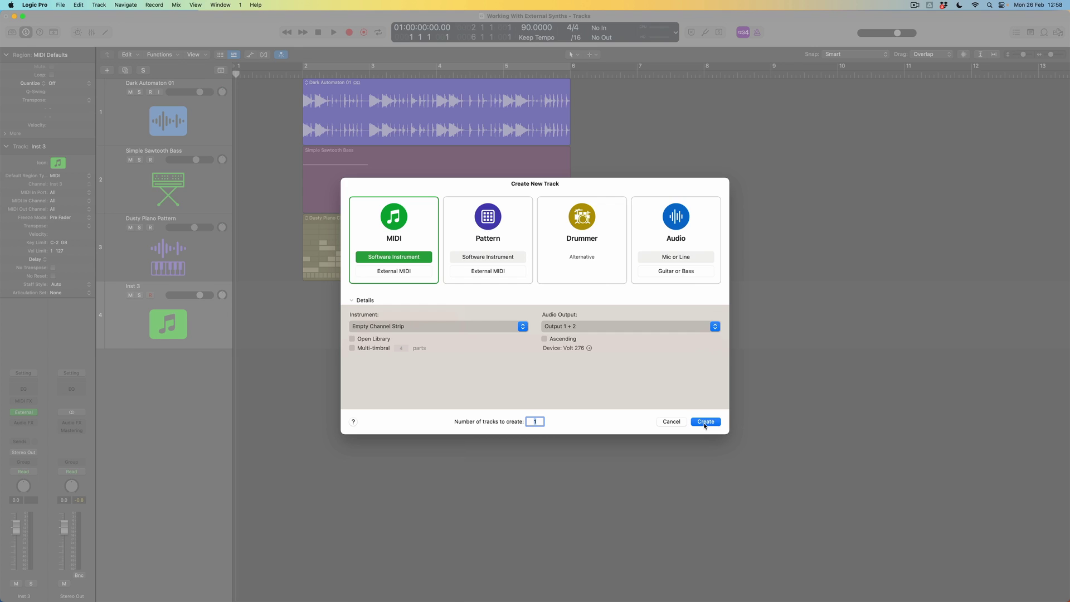
click(705, 421)
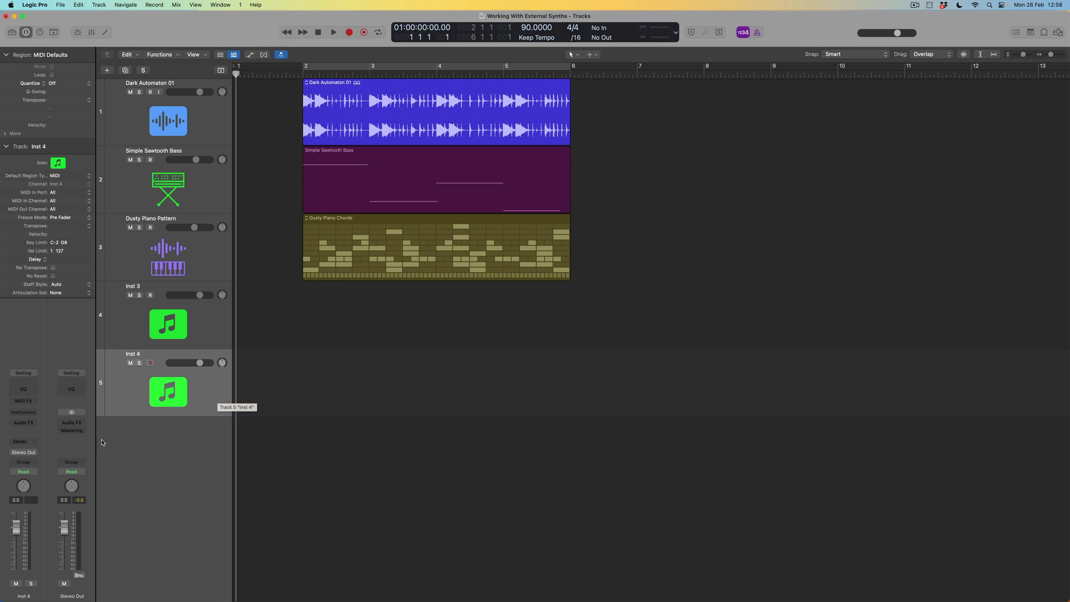
Step: Insert the mono External Instrument utility plug-in on the empty Inst 4 track
click(34, 414)
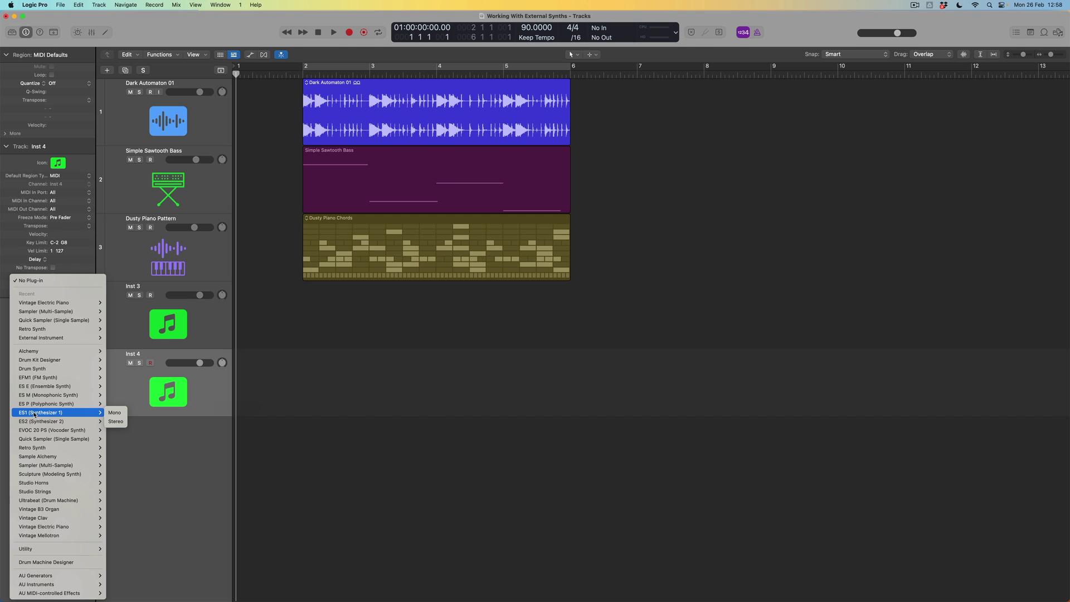
mouse_move(43, 492)
mouse_move(44, 547)
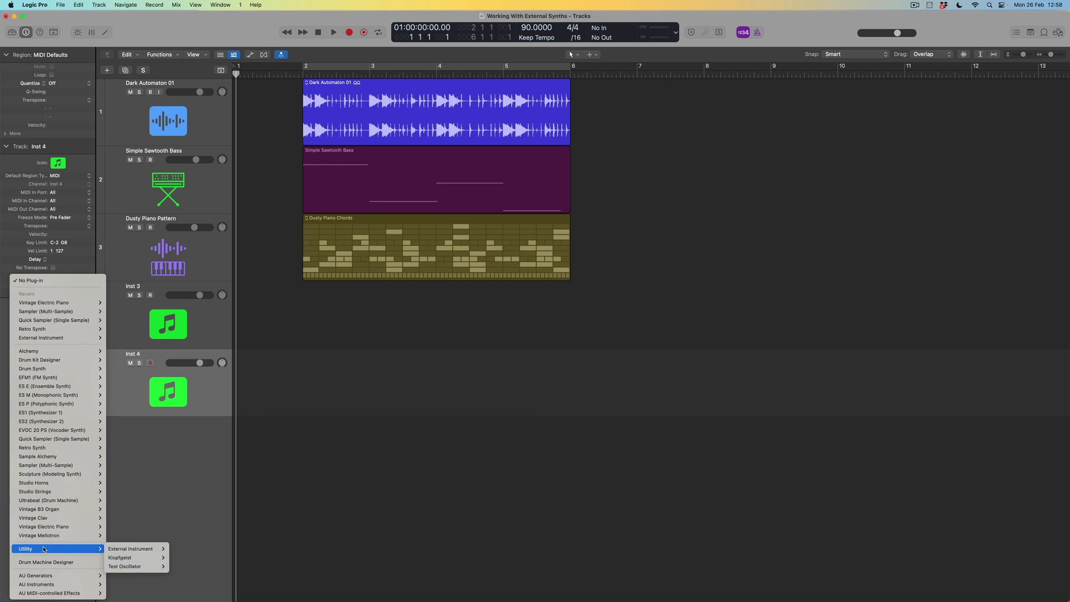
mouse_move(130, 552)
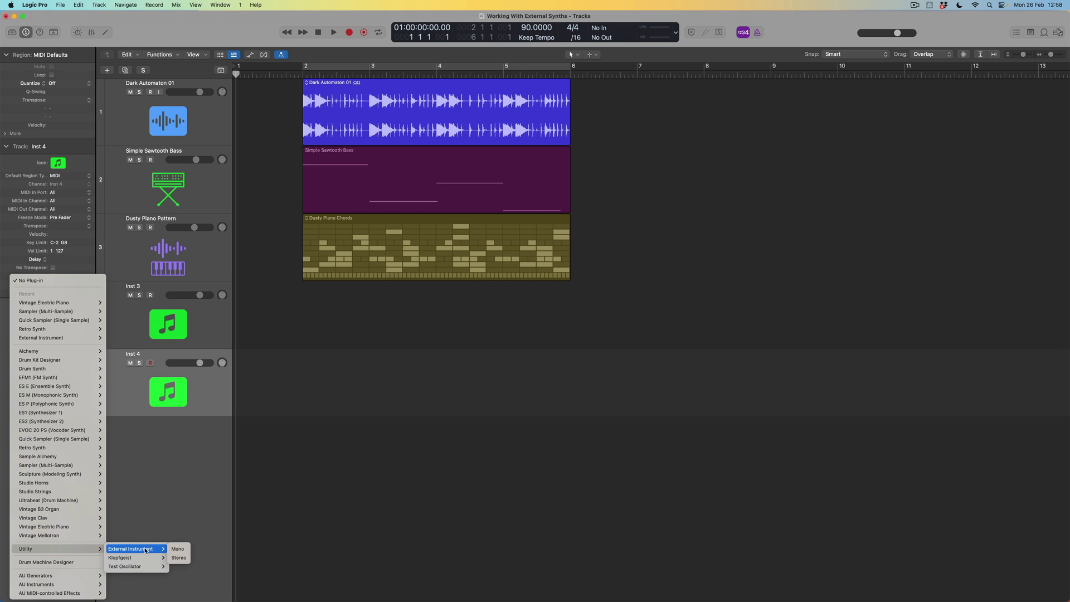
click(177, 550)
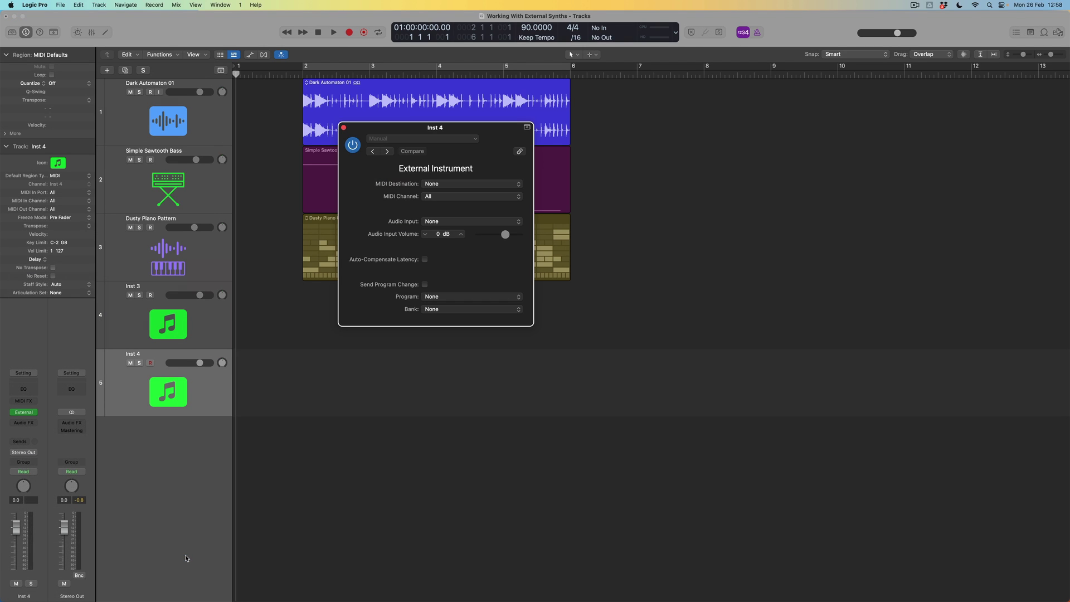
Step: Set the Inst 4 External Instrument's MIDI destination to HYDRASYNTH EXPLORER and its audio input to 1-2, and close the plug-in window
click(478, 187)
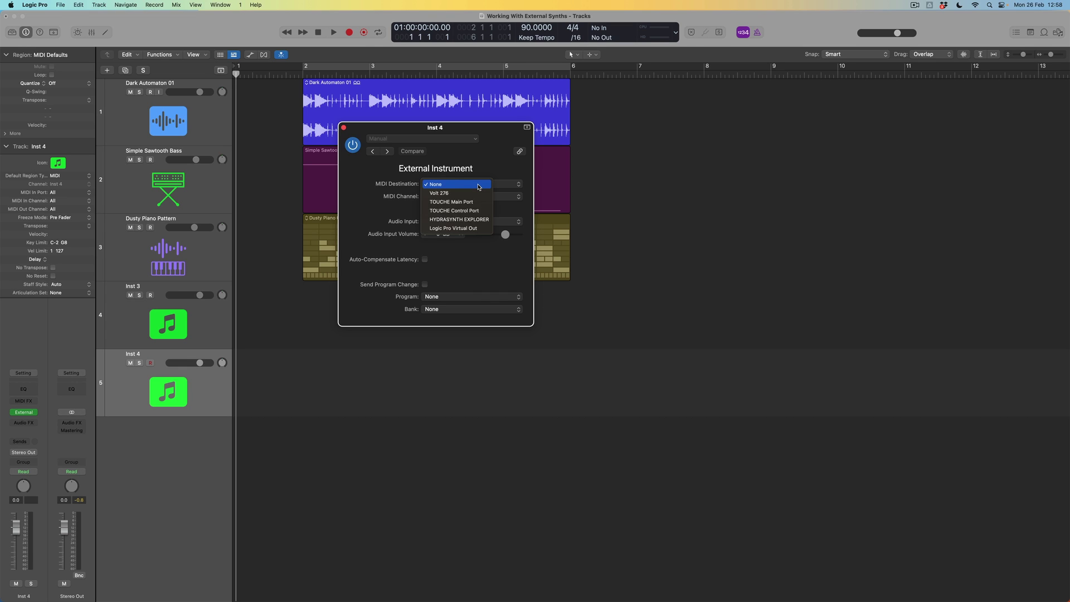
click(481, 220)
click(452, 224)
click(453, 234)
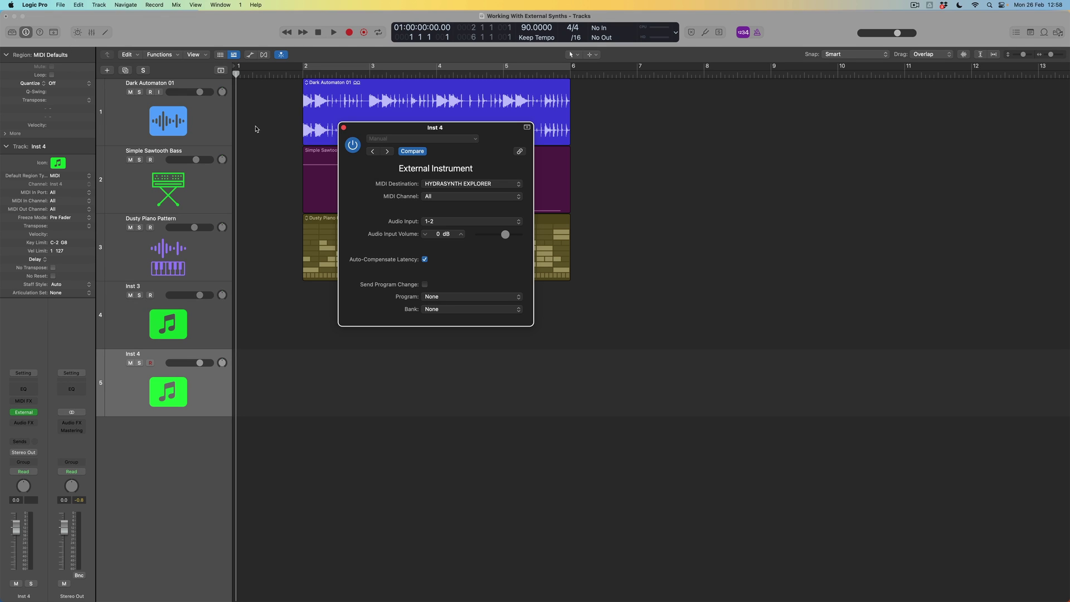
click(343, 127)
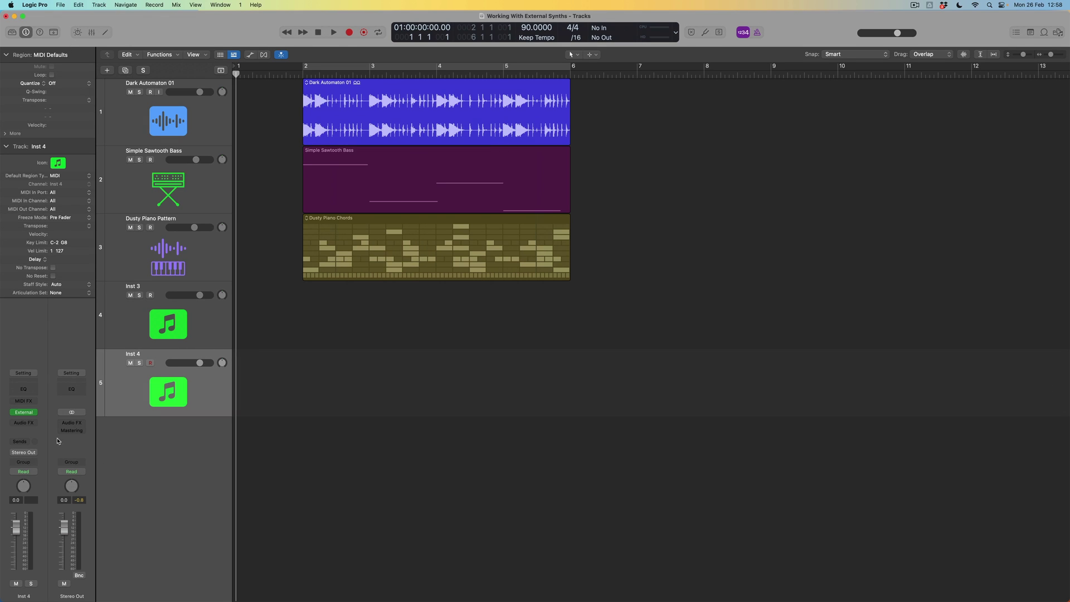
Step: Remove the External Instrument plug-in from the Inst 4 track and delete the track
click(34, 414)
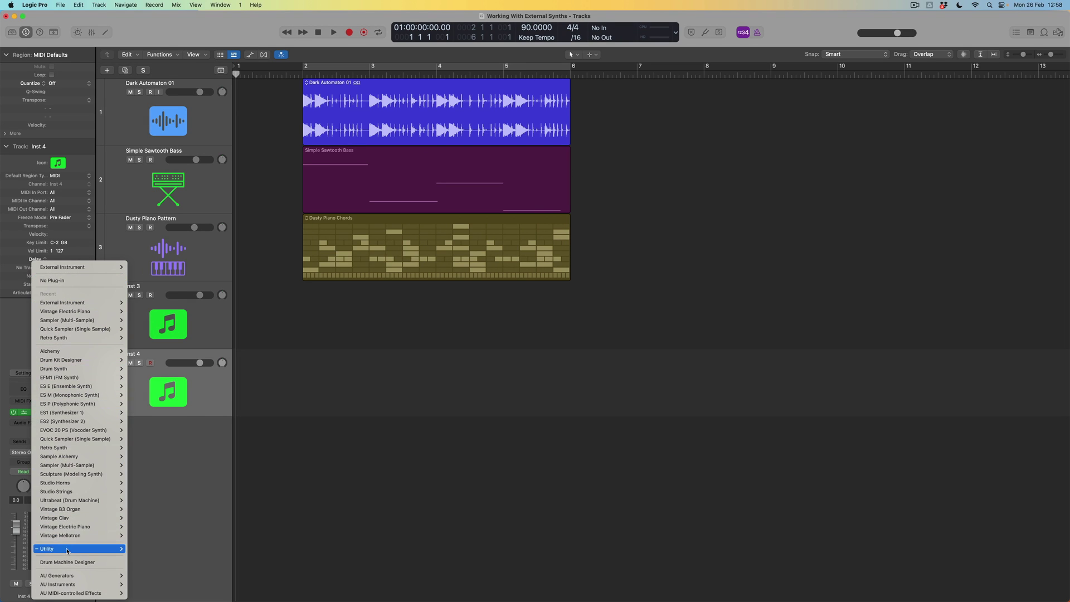
click(80, 281)
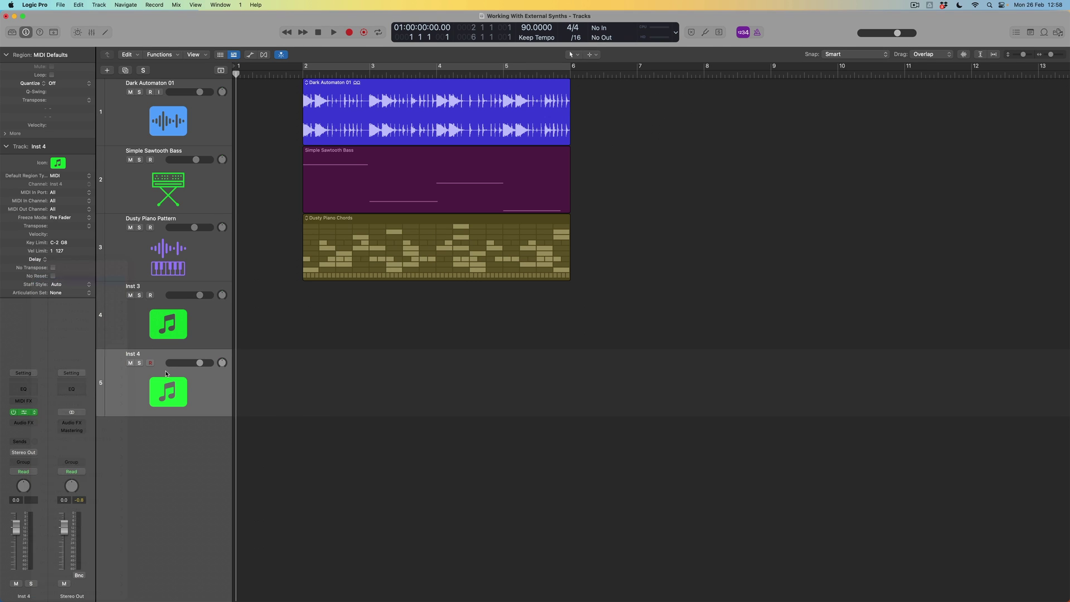
key(super+BackSpace)
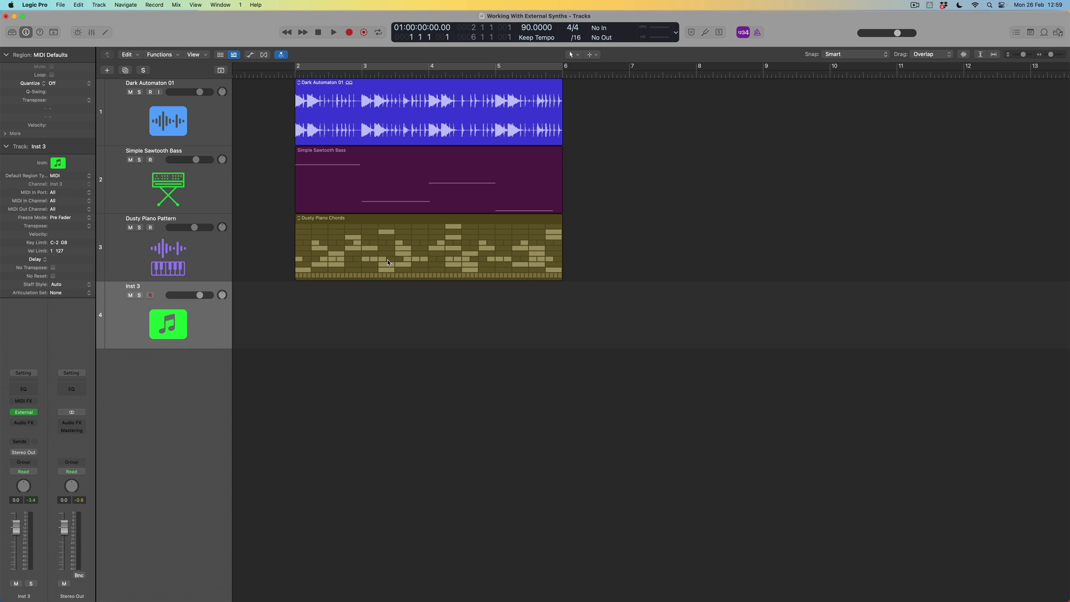
Step: Record a short MIDI part on the Inst 3 track from bar 8 and play it back
click(698, 75)
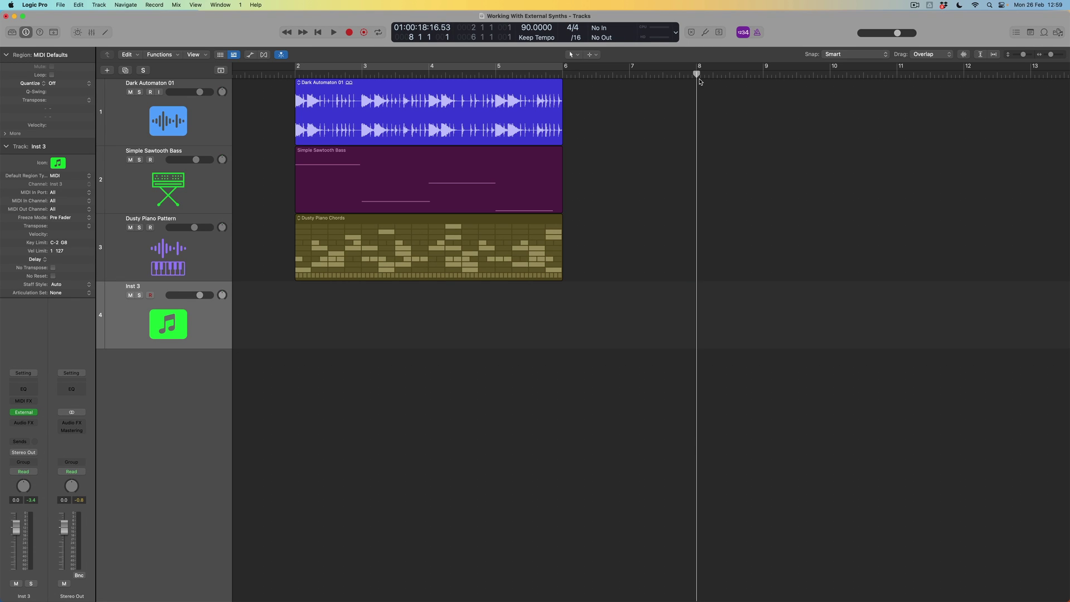
key(r)
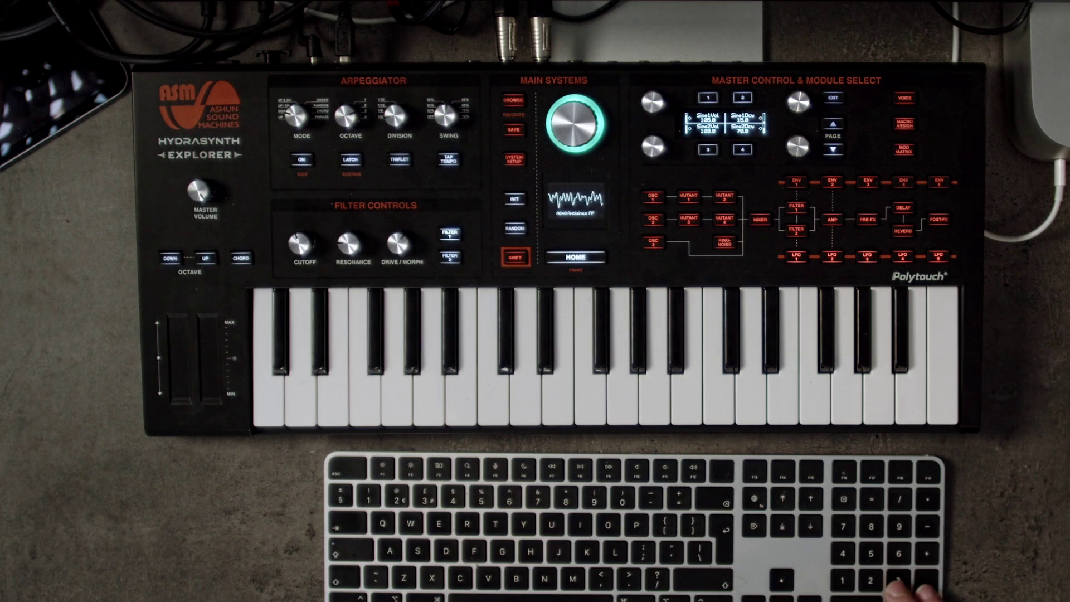
key(space)
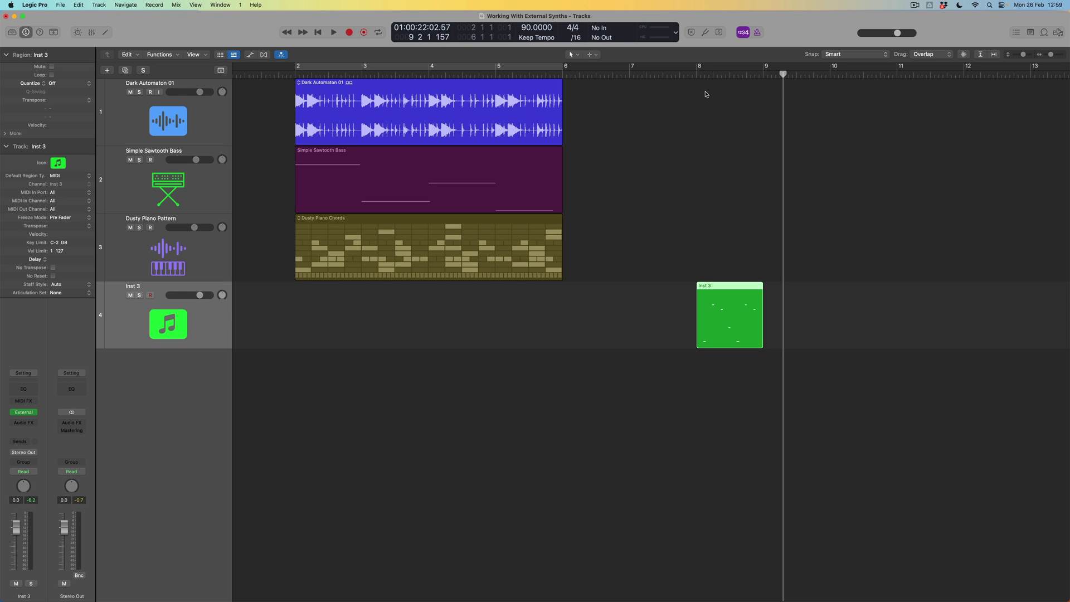
click(690, 74)
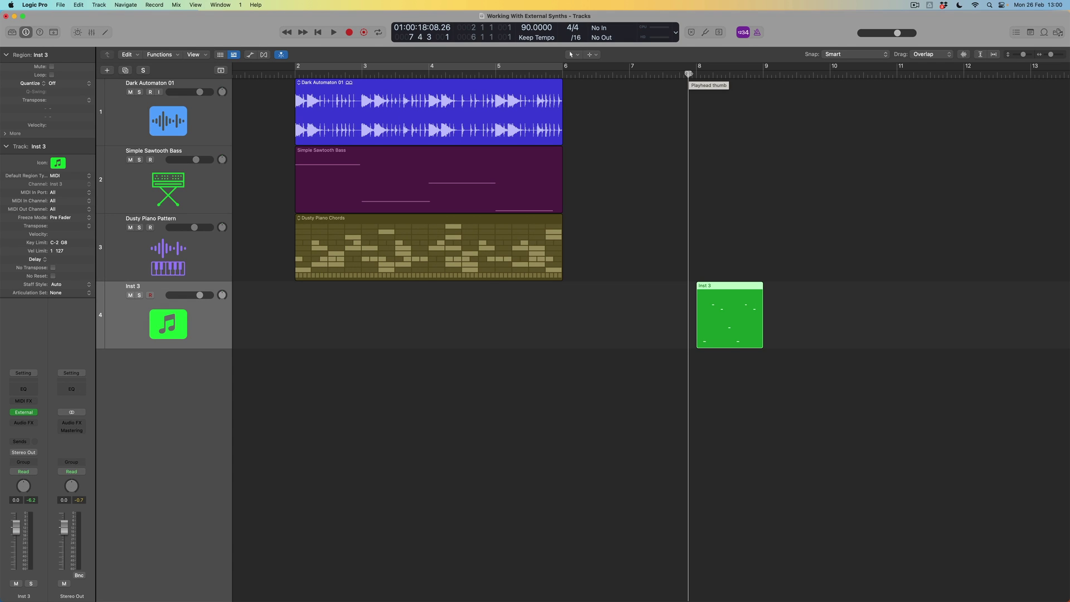
key(space)
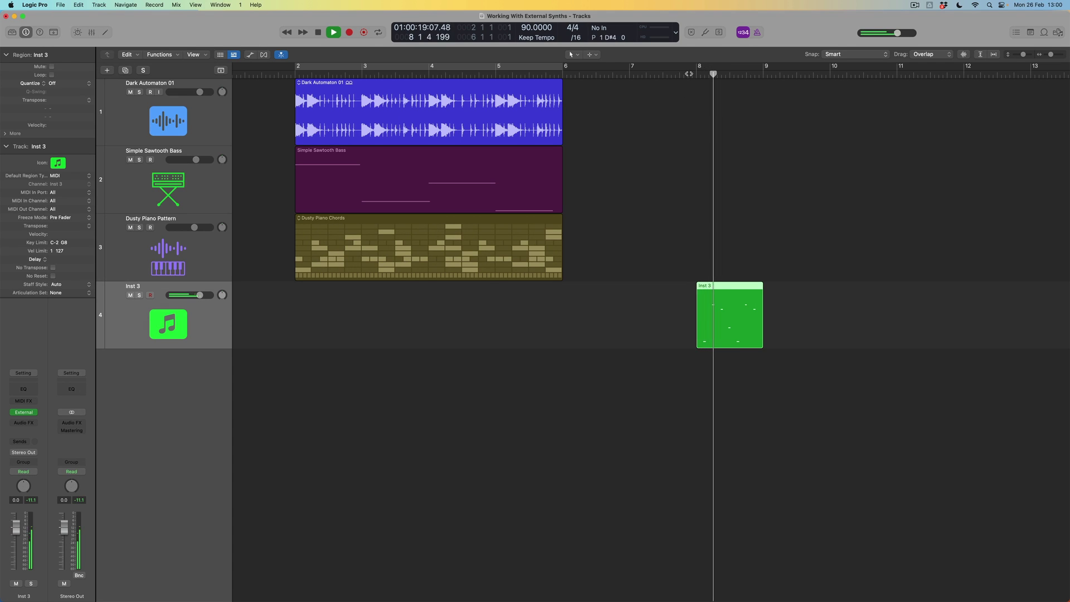
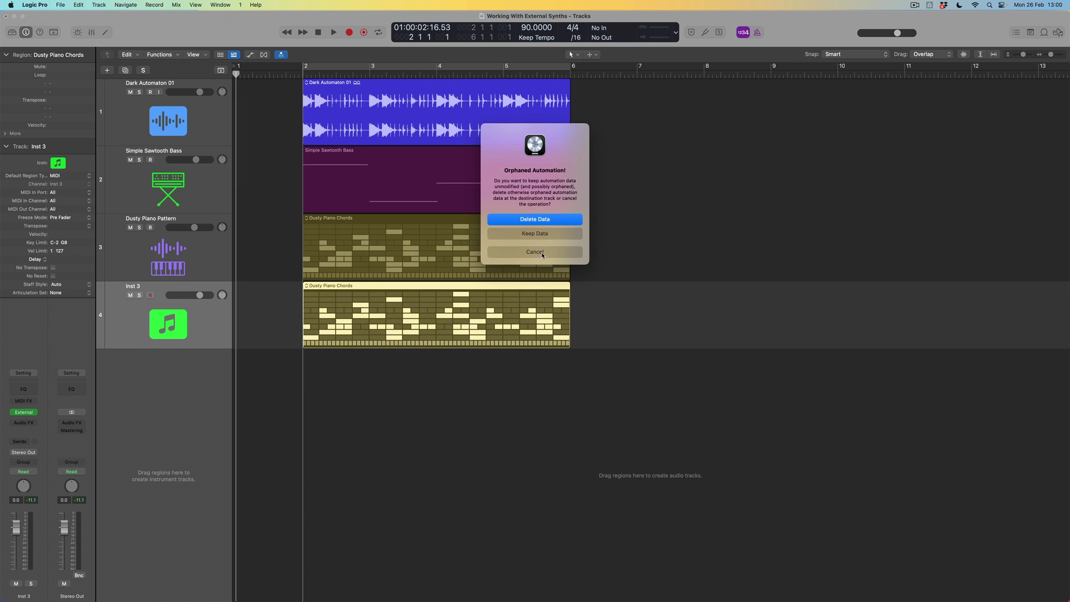
Step: Finish copying the Dusty Piano Chords region to the Inst 3 track with orphaned automation data deleted, and play the copy soloed
click(535, 219)
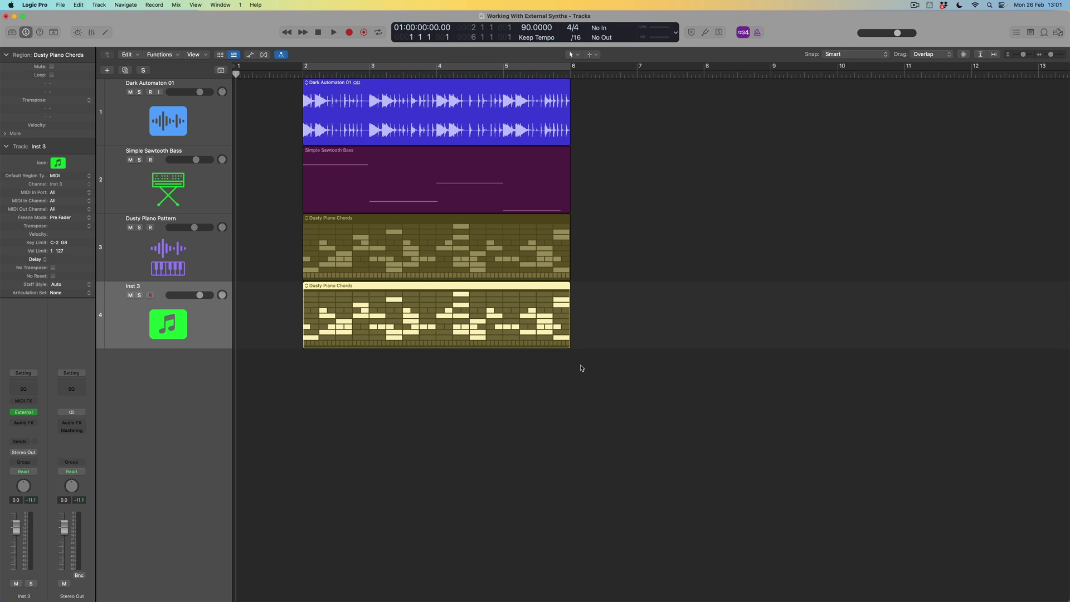
key(ctrl+s)
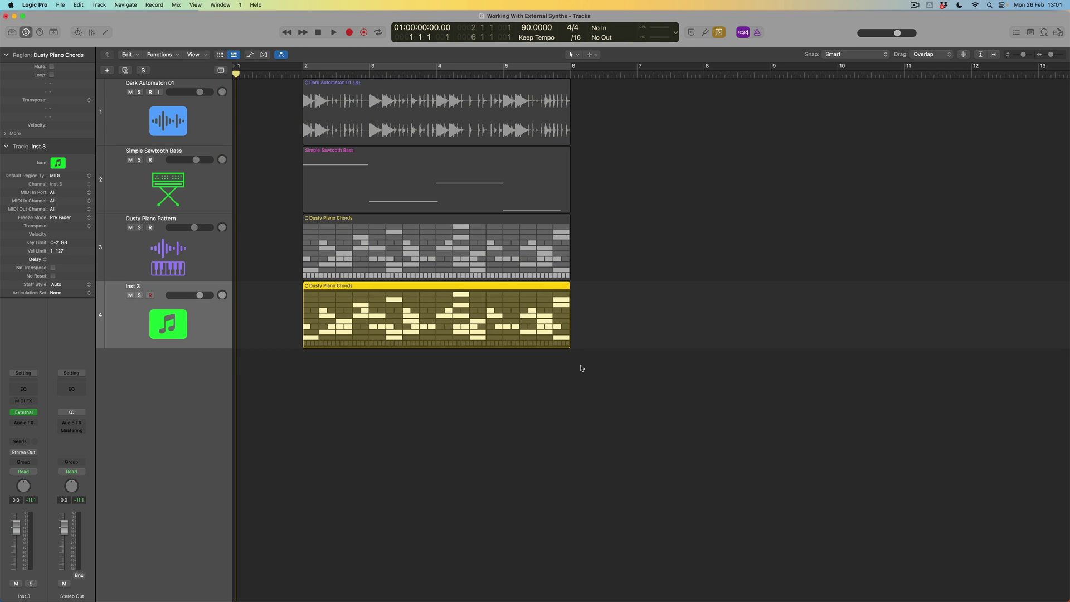
key(space)
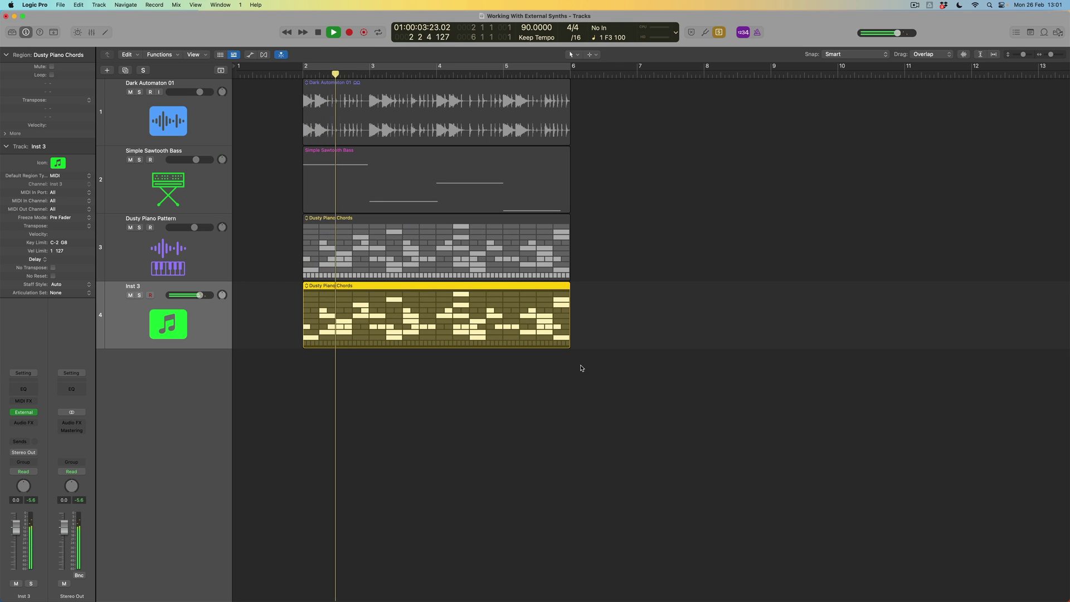